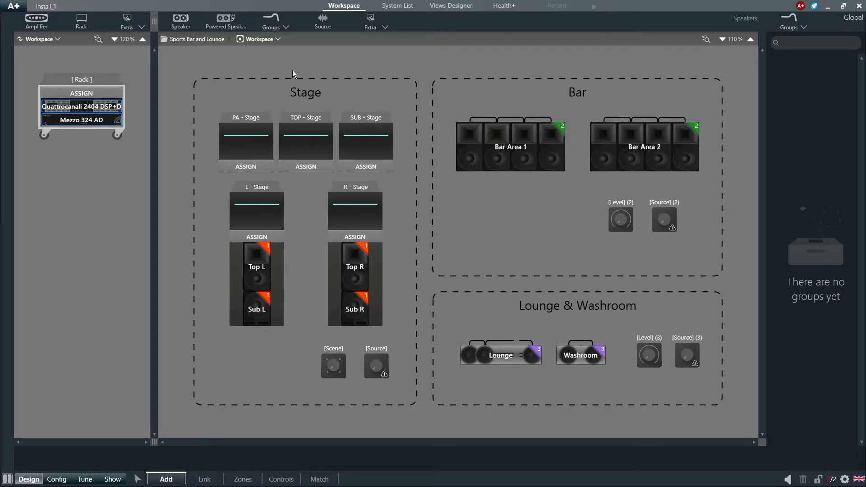
Step: Add one audio source beside the scene control in the Stage area and two sources below Bar Area 1
{"action": "left_click_drag", "start_coordinate": [338, 28], "coordinate": [246, 384]}
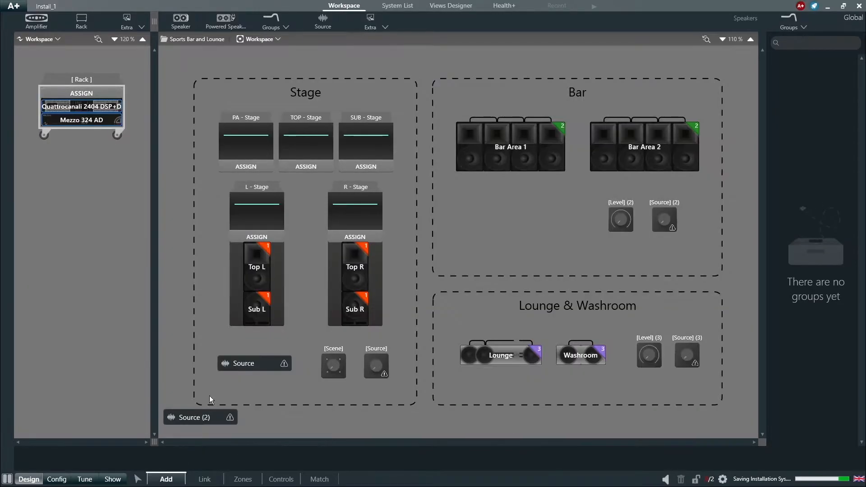
{"action": "left_click_drag", "start_coordinate": [191, 415], "coordinate": [487, 224]}
{"action": "left_click_drag", "start_coordinate": [331, 27], "coordinate": [489, 252]}
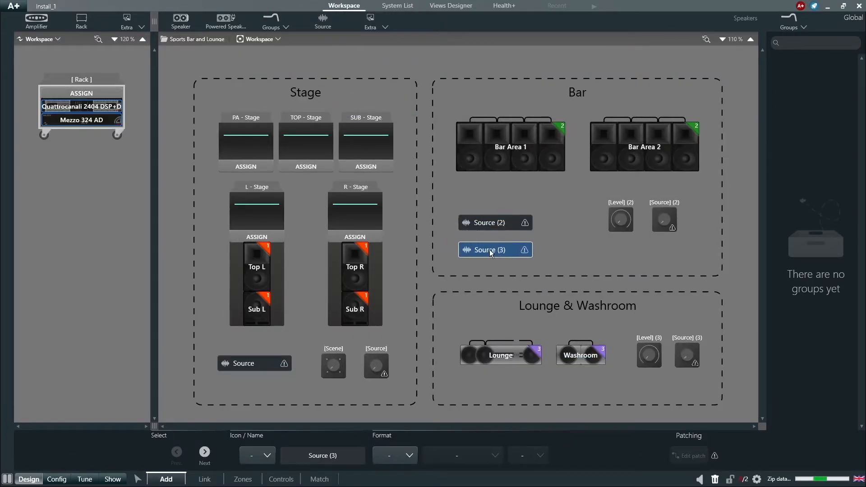
Step: Give the Stage source the fader icon and rename it Mixer
{"action": "left_click", "coordinate": [267, 363]}
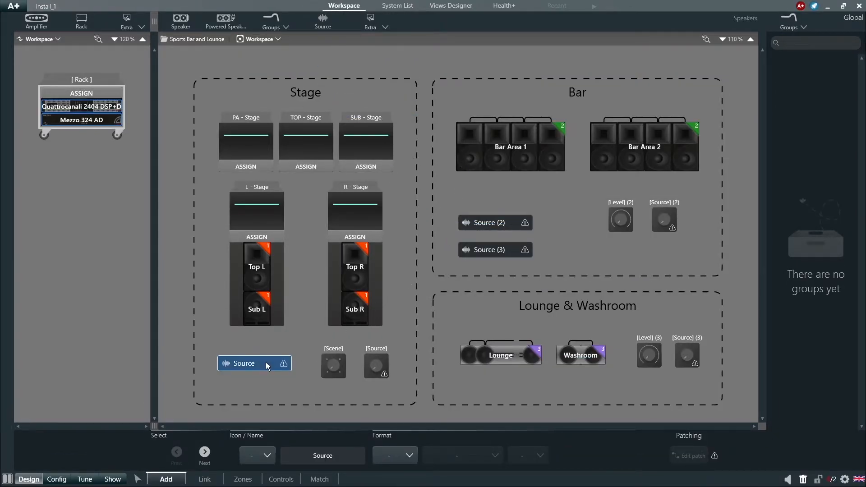
{"action": "left_click", "coordinate": [267, 455]}
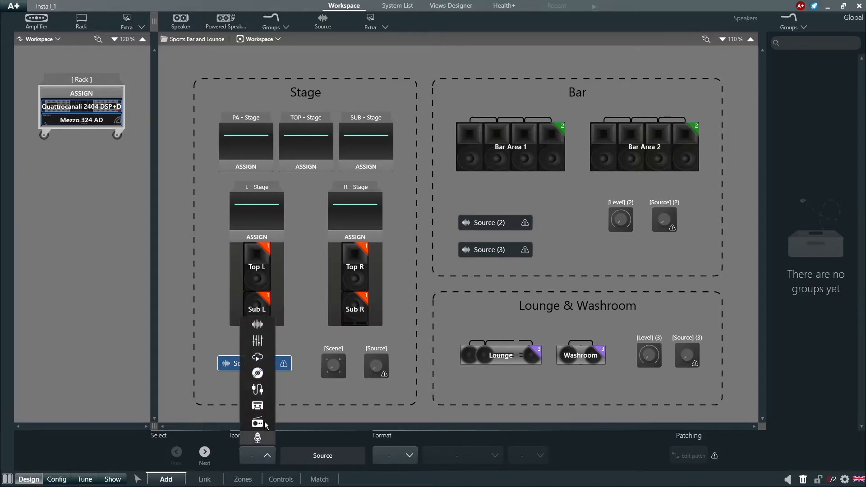
{"action": "left_click", "coordinate": [257, 340]}
{"action": "double_click", "coordinate": [326, 456]}
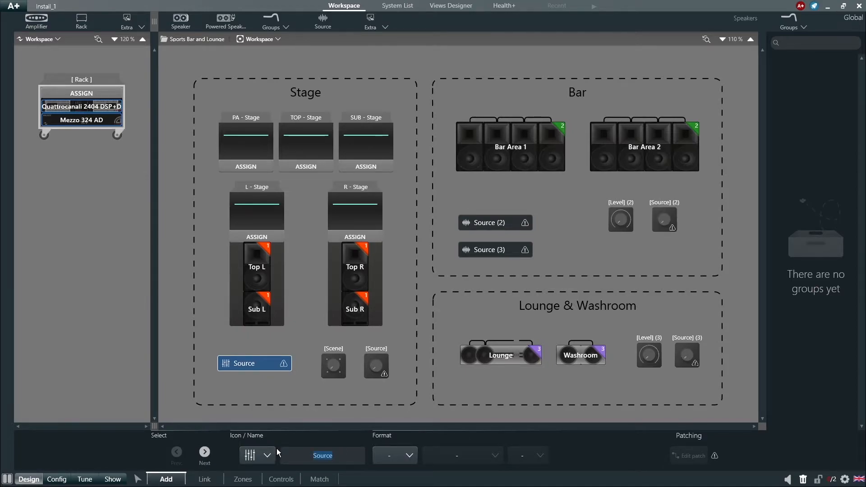
{"action": "type", "text": "Mixer"}
{"action": "key", "text": "Return"}
Step: Set the Mixer source's format to Dante Stereo
{"action": "left_click", "coordinate": [393, 456]}
{"action": "left_click", "coordinate": [401, 412]}
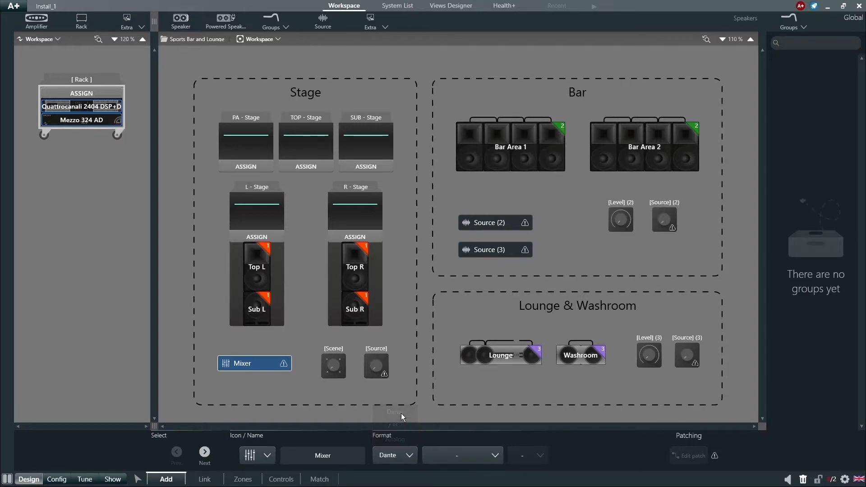
{"action": "left_click", "coordinate": [457, 454]}
{"action": "left_click", "coordinate": [461, 422]}
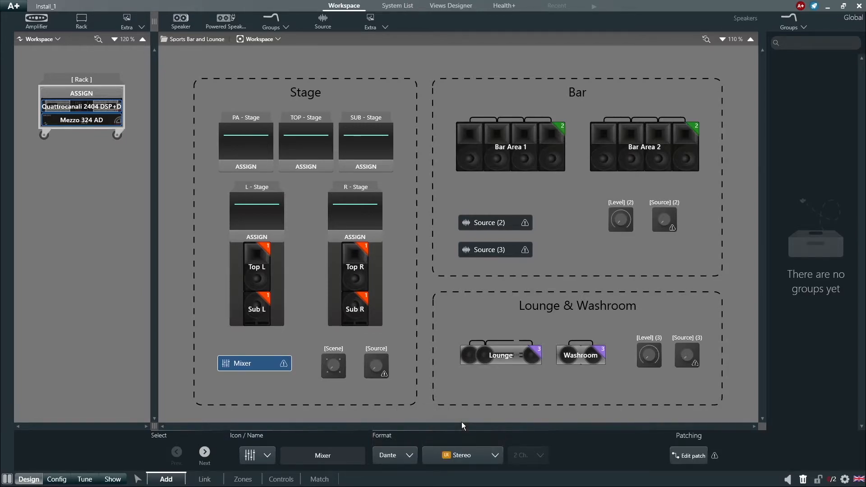
Step: Open the Mixer source's patching and add a Dante offline device named Mixer
{"action": "left_click", "coordinate": [681, 456]}
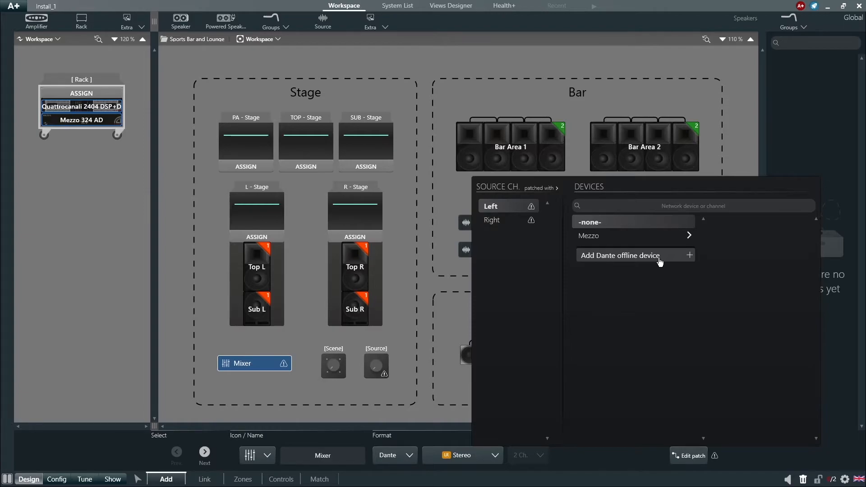
{"action": "left_click", "coordinate": [690, 260]}
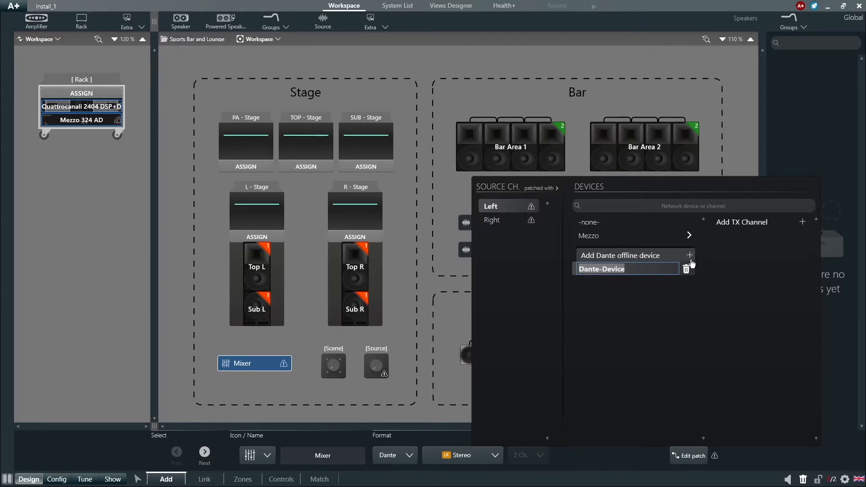
{"action": "type", "text": "Mixer"}
{"action": "key", "text": "Return"}
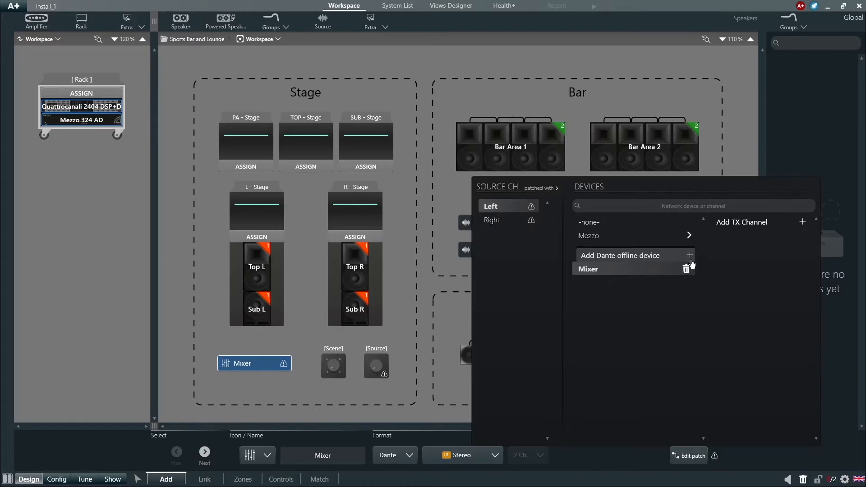
Step: Add two TX channels to the Mixer device, Mixer-L and Mixer-R, patched to the source's left and right channels
{"action": "left_click", "coordinate": [802, 223]}
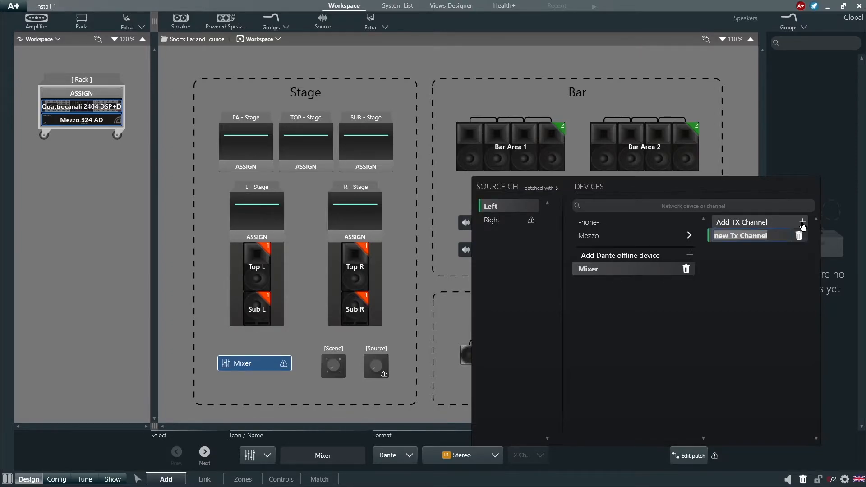
{"action": "left_click", "coordinate": [802, 223]}
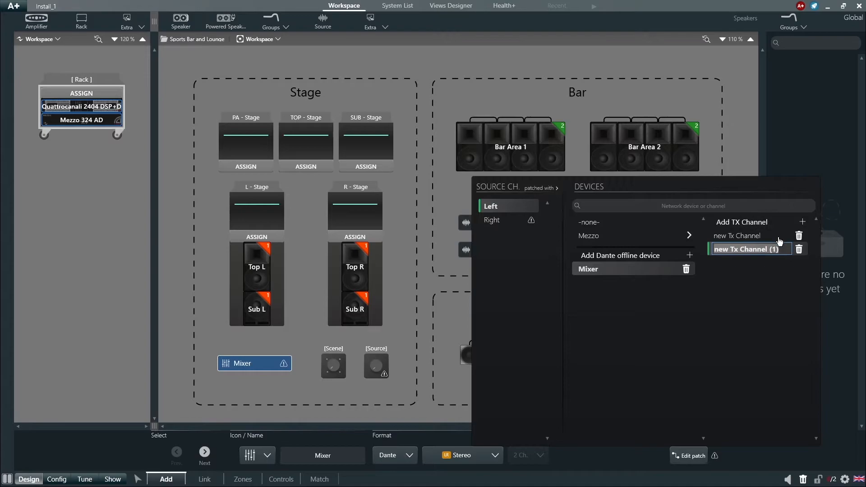
{"action": "left_click", "coordinate": [757, 236]}
{"action": "double_click", "coordinate": [757, 236]}
{"action": "type", "text": "Mixer-L"}
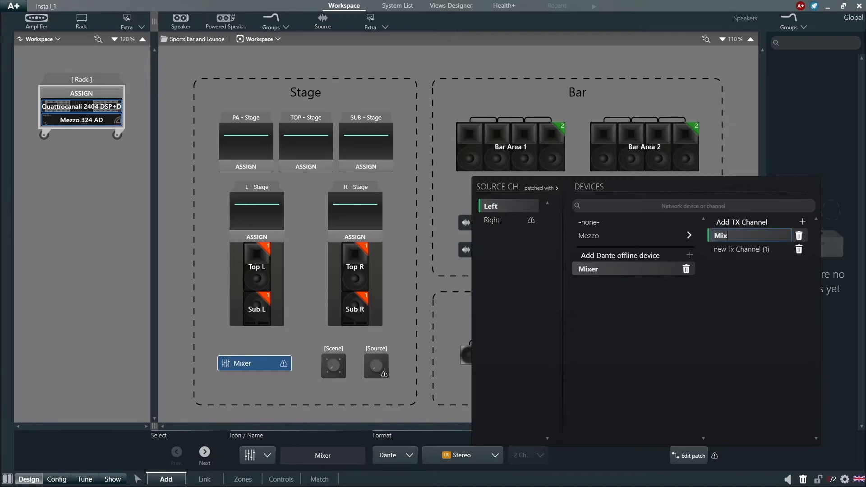
{"action": "left_click", "coordinate": [741, 250]}
{"action": "double_click", "coordinate": [741, 251]}
{"action": "type", "text": "Mixer-R"}
{"action": "key", "text": "Return"}
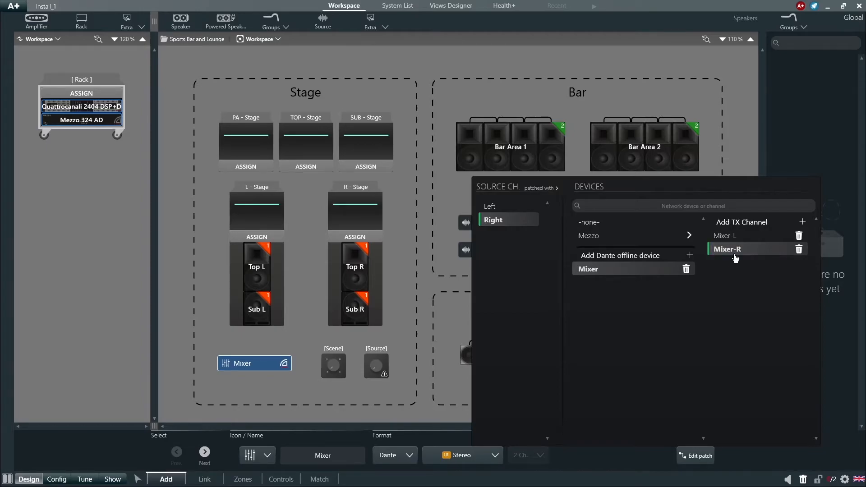
{"action": "left_click", "coordinate": [412, 238]}
Step: Give Source (2) in the Bar area the disc icon and rename it Audio Player
{"action": "left_click", "coordinate": [480, 224]}
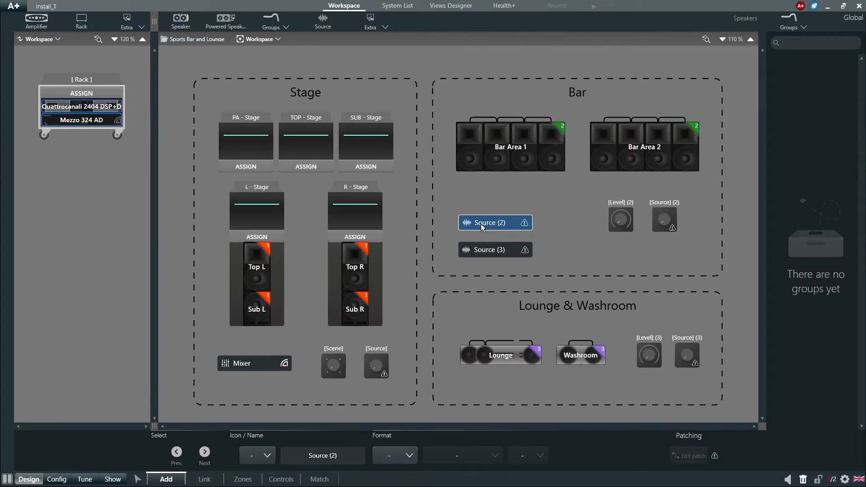
{"action": "left_click", "coordinate": [267, 455]}
{"action": "left_click", "coordinate": [257, 373]}
{"action": "left_click", "coordinate": [280, 455]}
{"action": "type", "text": "Audio Player"}
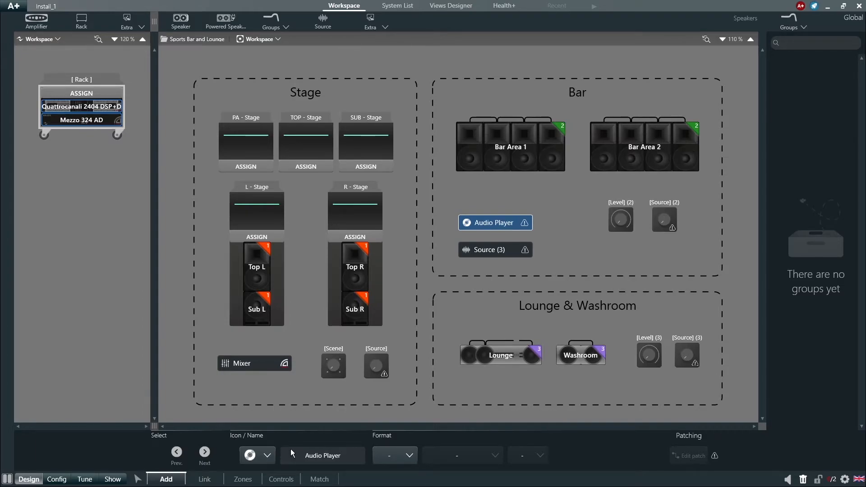
Step: Set the Audio Player source's format to Dante Stereo
{"action": "left_click", "coordinate": [381, 456]}
{"action": "left_click", "coordinate": [395, 412]}
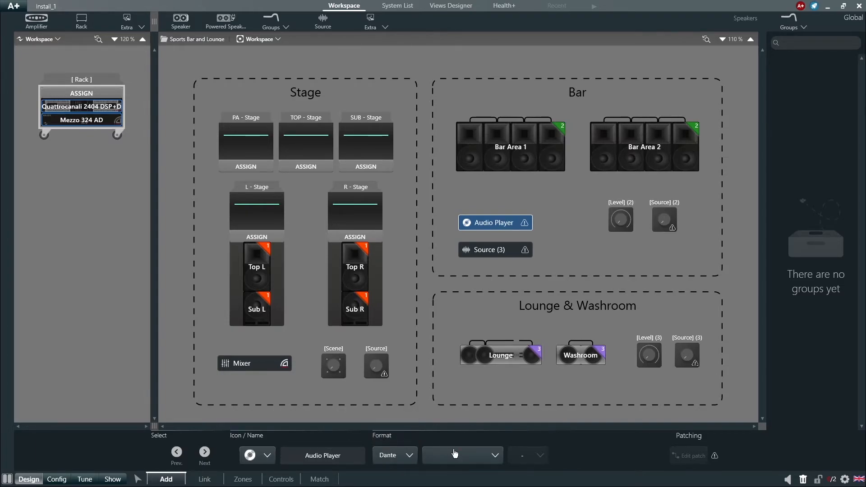
{"action": "left_click", "coordinate": [457, 455]}
{"action": "left_click", "coordinate": [454, 424]}
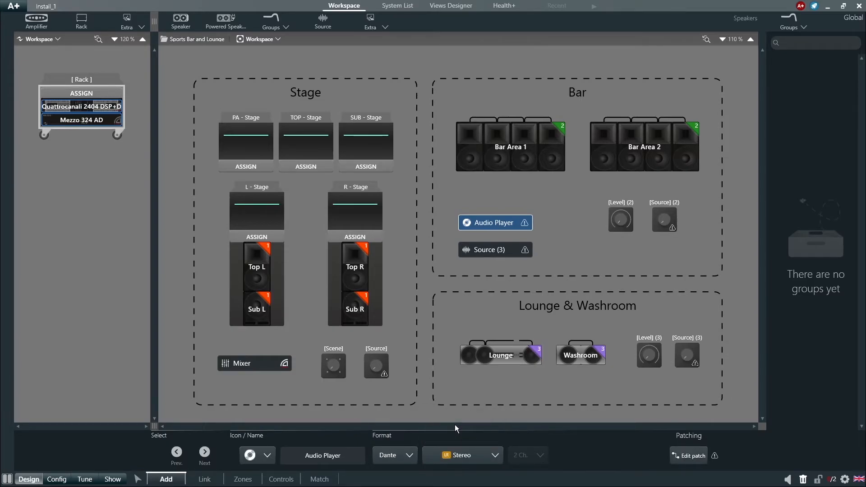
Step: Open the Audio Player source's patching and add a Dante offline device named AudioPlayer
{"action": "left_click", "coordinate": [699, 456]}
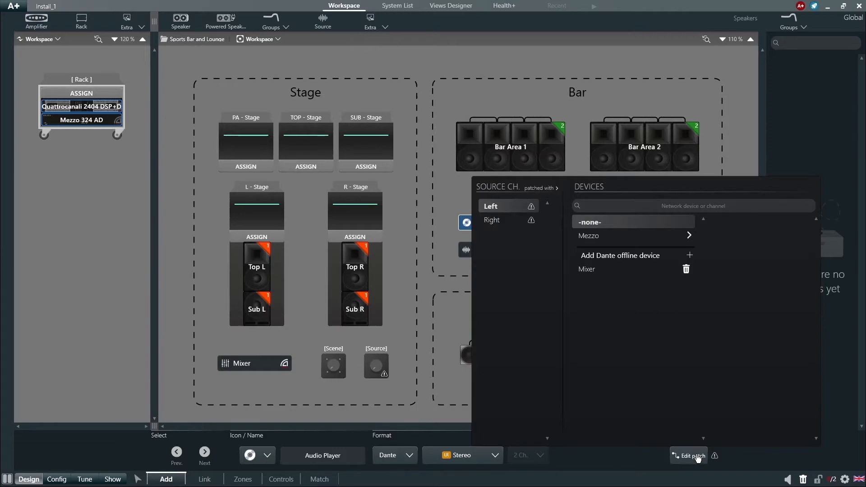
{"action": "left_click", "coordinate": [690, 257]}
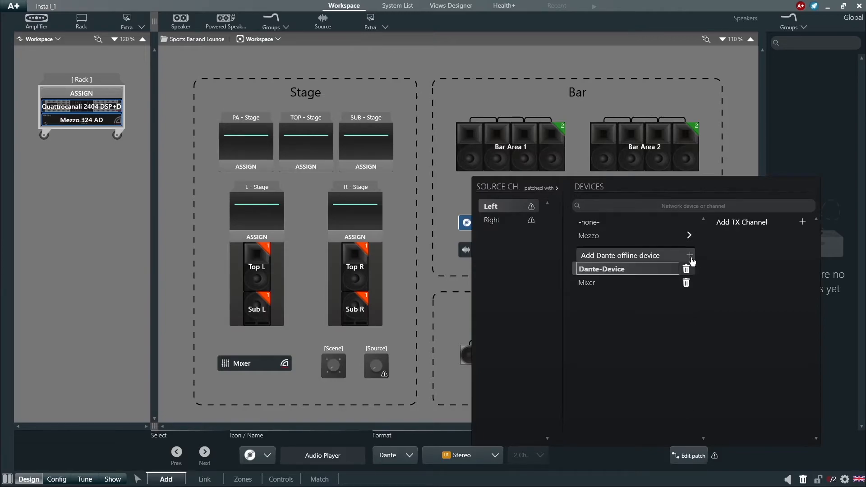
{"action": "double_click", "coordinate": [663, 268]}
{"action": "left_click_drag", "start_coordinate": [663, 269], "coordinate": [560, 268]}
{"action": "key", "text": "BackSpace"}
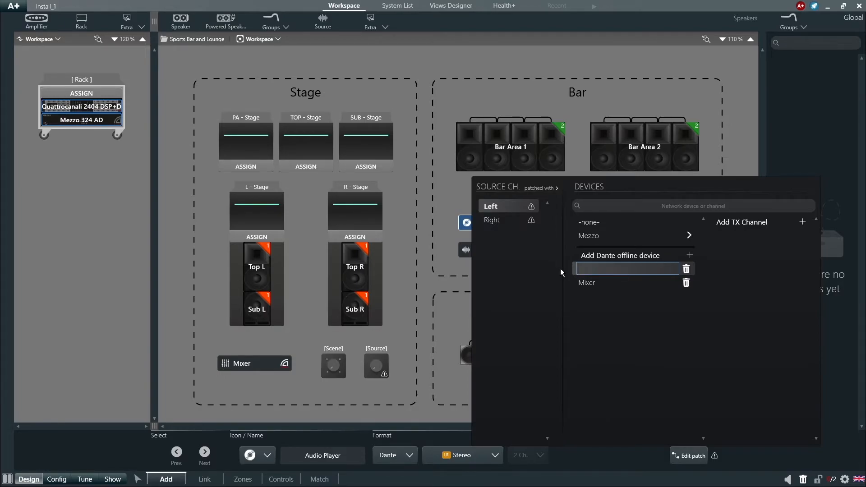
{"action": "type", "text": "AudioPlayer"}
{"action": "key", "text": "Return"}
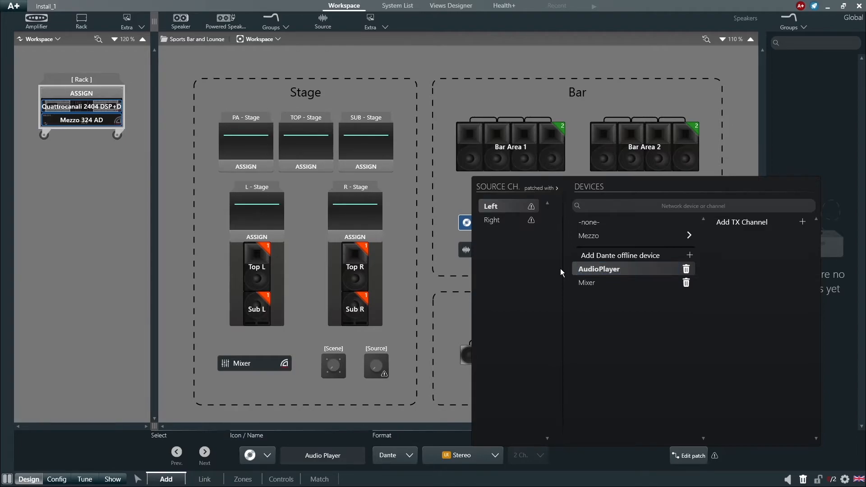
Step: Add TX channels Player-L and Player-R to the AudioPlayer device, patched to the source's left and right channels
{"action": "left_click", "coordinate": [802, 222]}
{"action": "type", "text": "Player-L"}
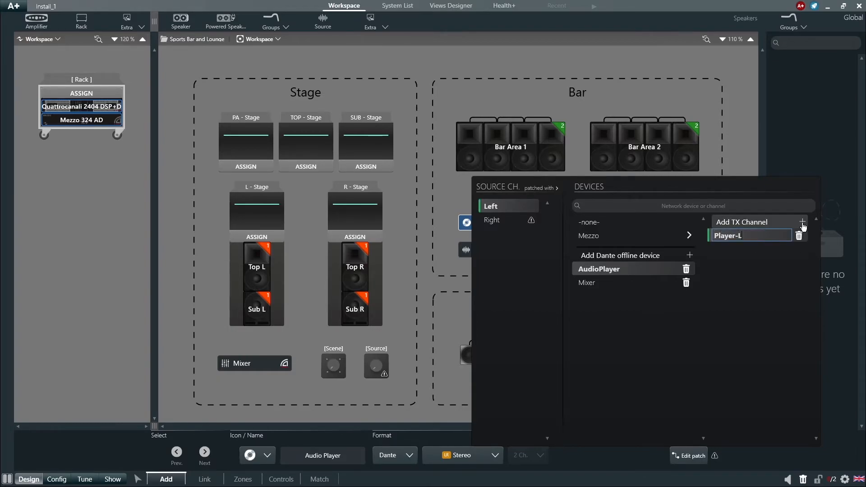
{"action": "key", "text": "Return"}
{"action": "left_click", "coordinate": [802, 221]}
{"action": "left_click", "coordinate": [759, 250]}
{"action": "type", "text": "Player-R"}
{"action": "key", "text": "Return"}
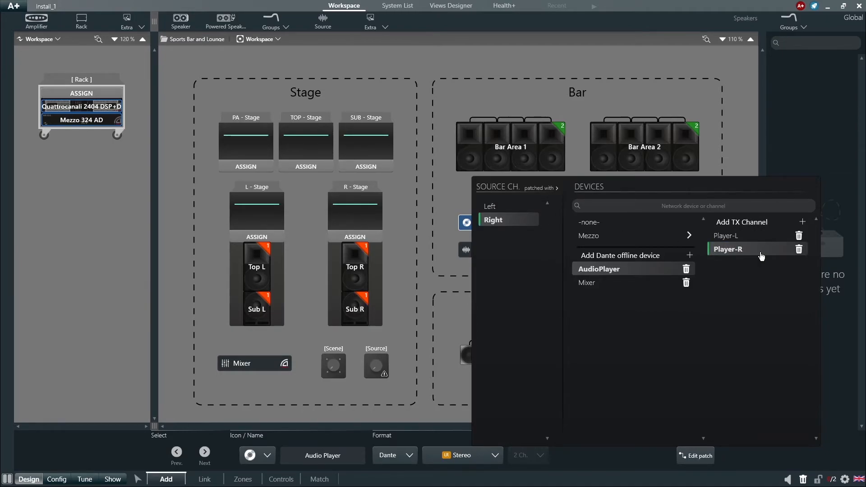
{"action": "left_click", "coordinate": [452, 280]}
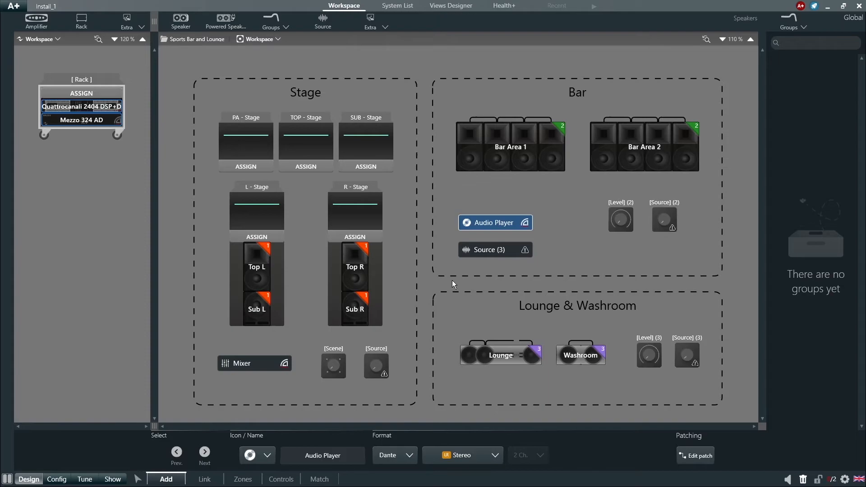
Step: Give Source (3) in the Bar area the cable icon and rename it TV
{"action": "left_click", "coordinate": [483, 256]}
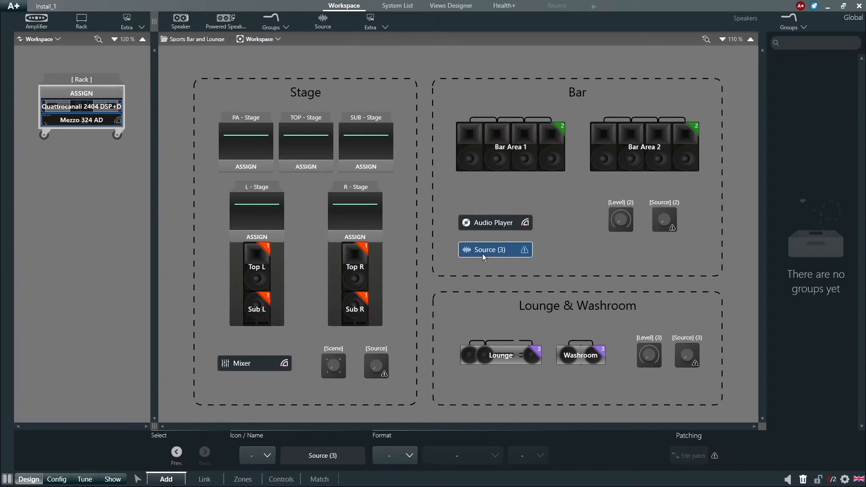
{"action": "left_click", "coordinate": [268, 456]}
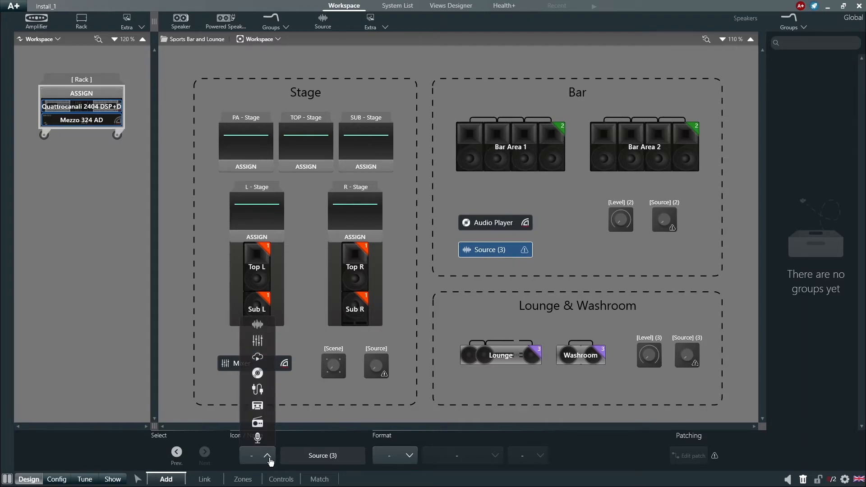
{"action": "left_click", "coordinate": [261, 392]}
{"action": "left_click", "coordinate": [339, 451]}
{"action": "type", "text": "TV"}
{"action": "key", "text": "Return"}
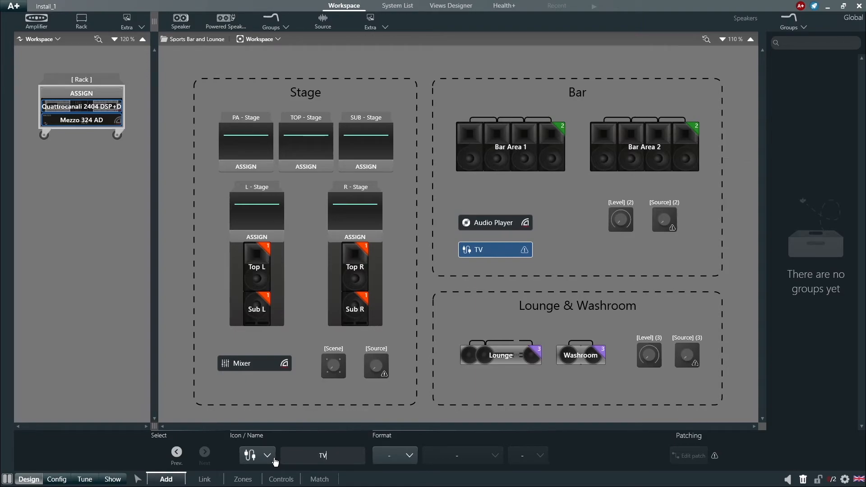
Step: Set the TV source's format to Analog Stereo and turn on sharing
{"action": "left_click", "coordinate": [384, 459]}
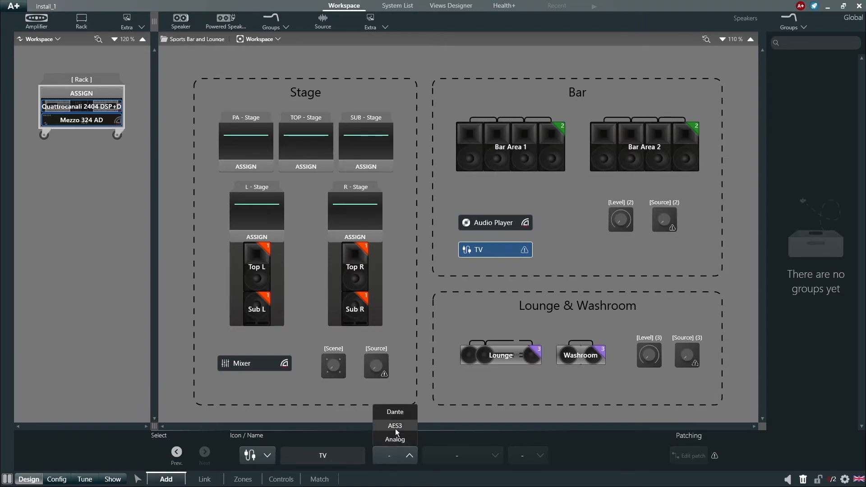
{"action": "left_click", "coordinate": [395, 439]}
{"action": "left_click", "coordinate": [451, 455]}
{"action": "left_click", "coordinate": [449, 429]}
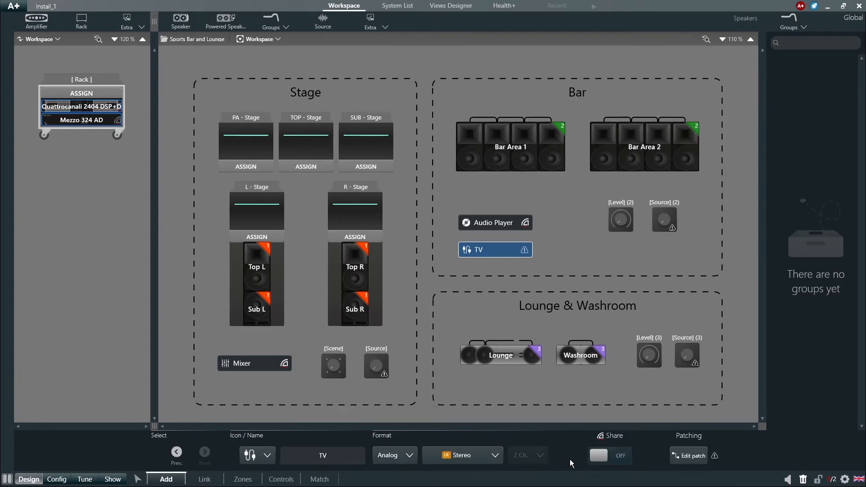
{"action": "left_click", "coordinate": [600, 455]}
Step: Patch the TV source's left channel to Analog 1 and its right channel to Analog 2 of the Mezzo 324 AD
{"action": "left_click", "coordinate": [673, 456]}
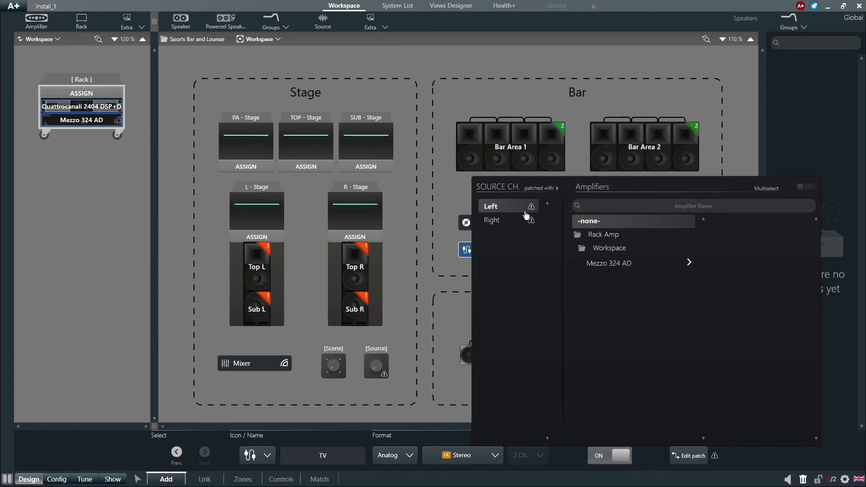
{"action": "left_click", "coordinate": [619, 266]}
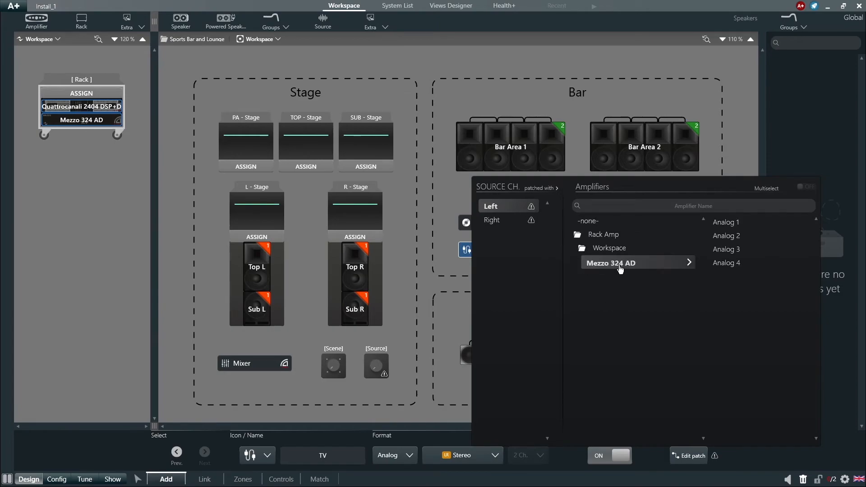
{"action": "left_click", "coordinate": [720, 223]}
{"action": "left_click", "coordinate": [499, 221]}
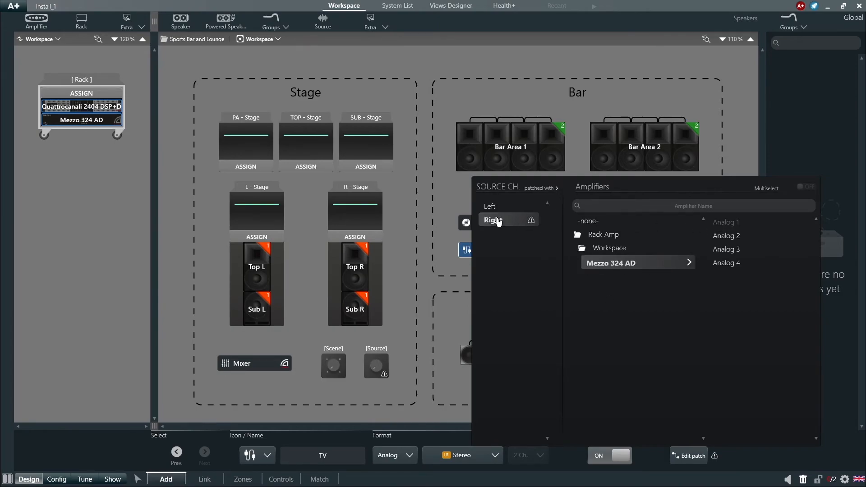
{"action": "left_click", "coordinate": [728, 240]}
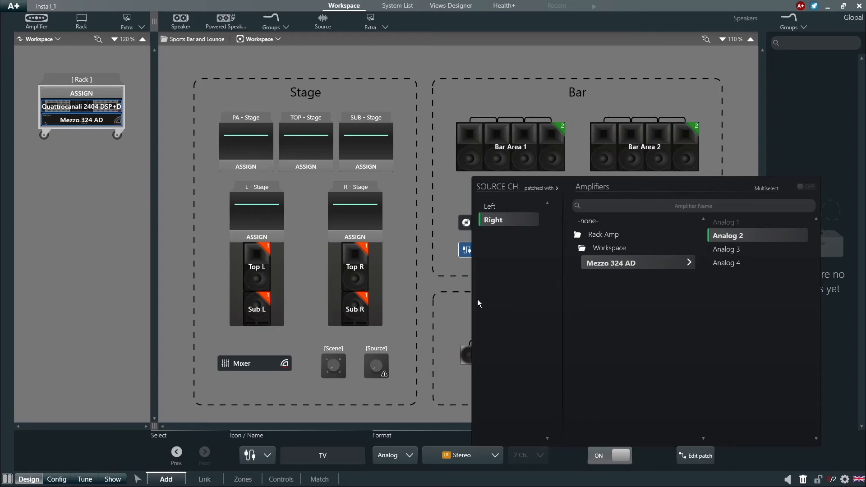
{"action": "left_click", "coordinate": [440, 292]}
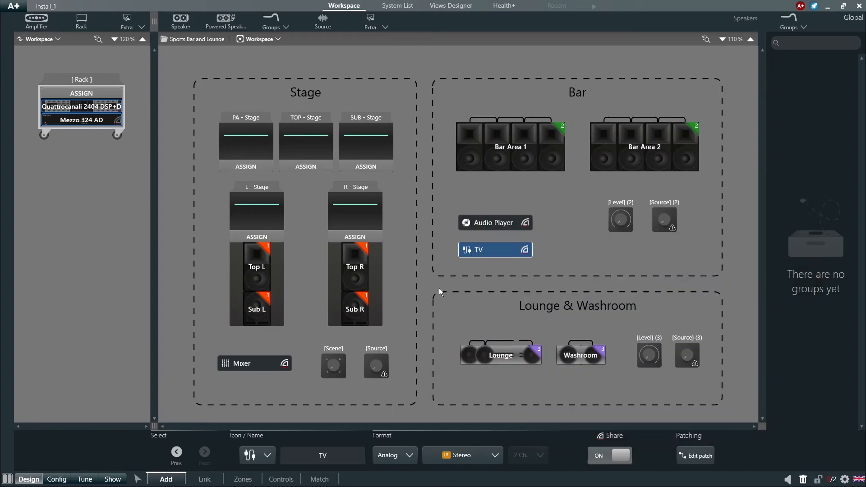
{"action": "left_click", "coordinate": [440, 291]}
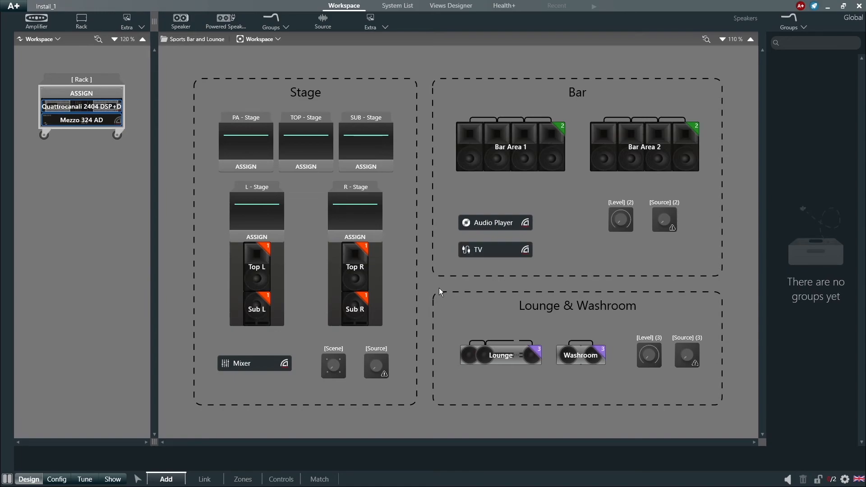